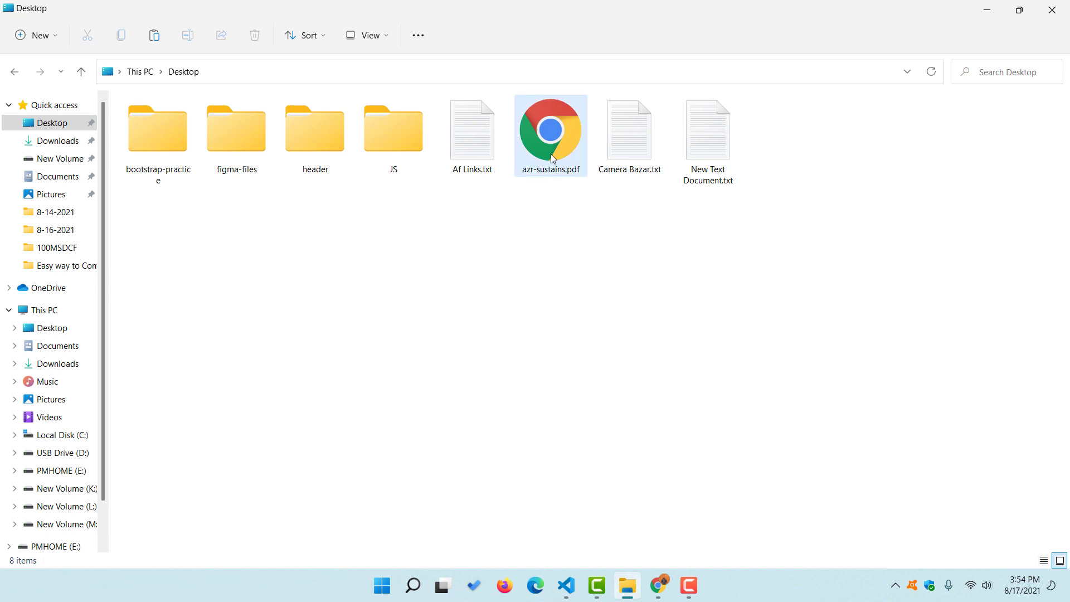
# Open azr-sustains.pdf in Chrome and scroll through pages 1–4 to the Literature Survey.
pyautogui.doubleClick(552, 159)
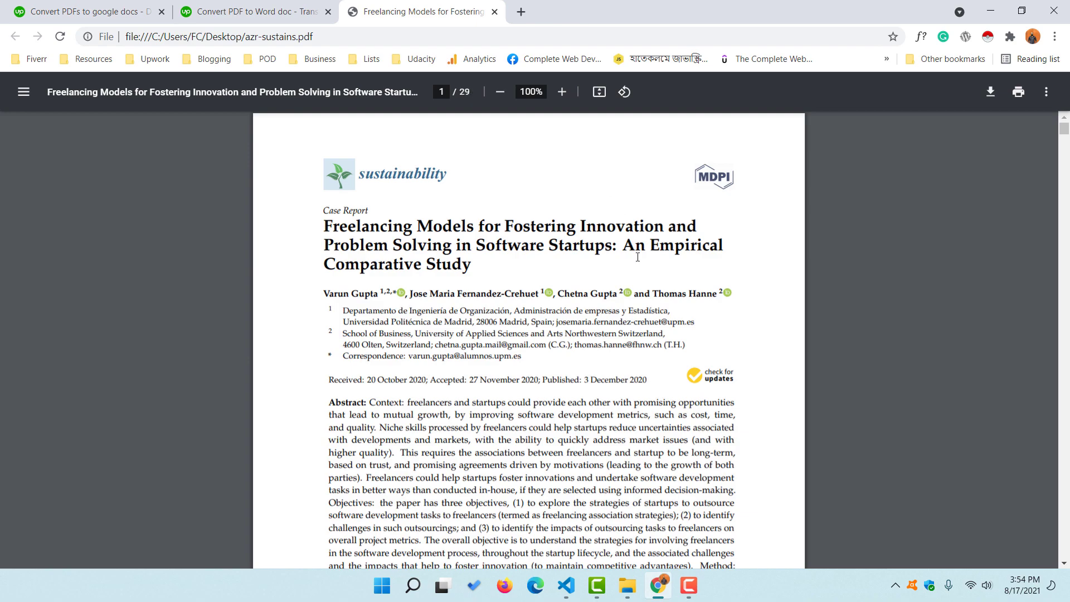
pyautogui.scroll(-20, 638, 257)
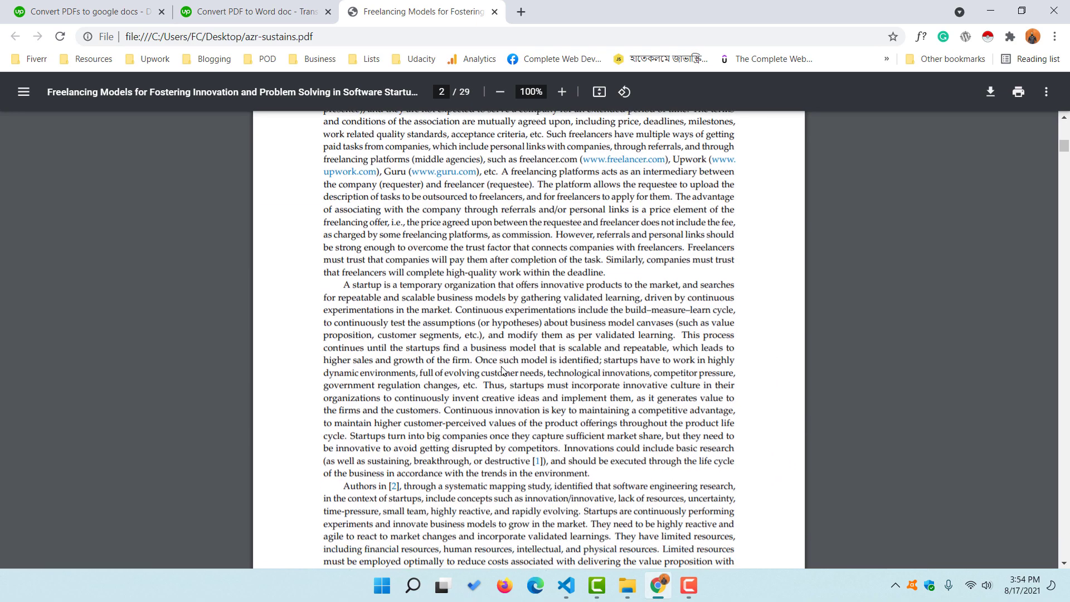
pyautogui.scroll(-10, 503, 371)
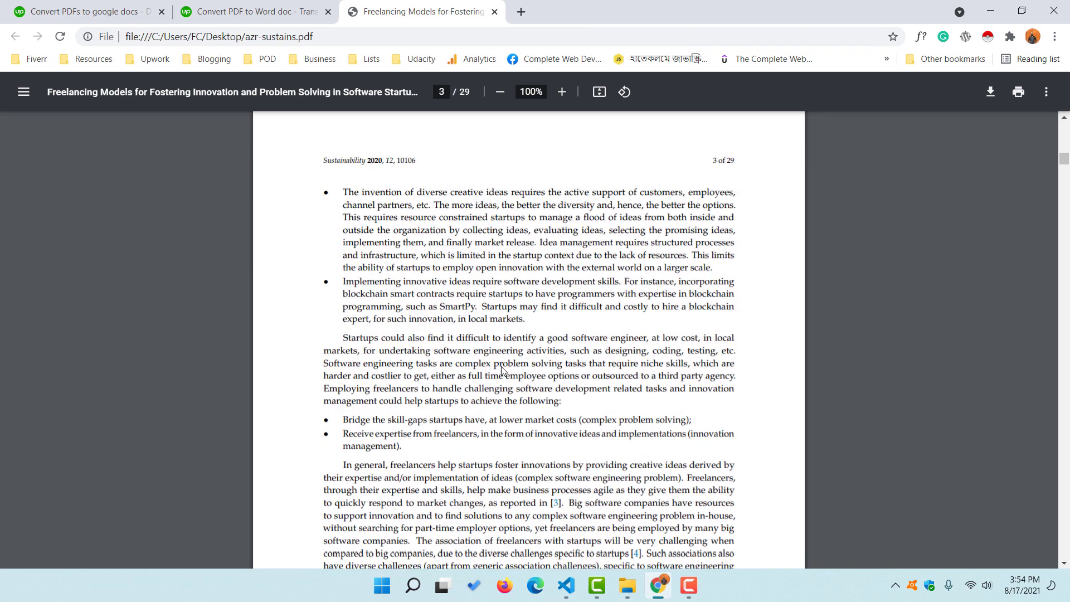
pyautogui.scroll(-14, 503, 371)
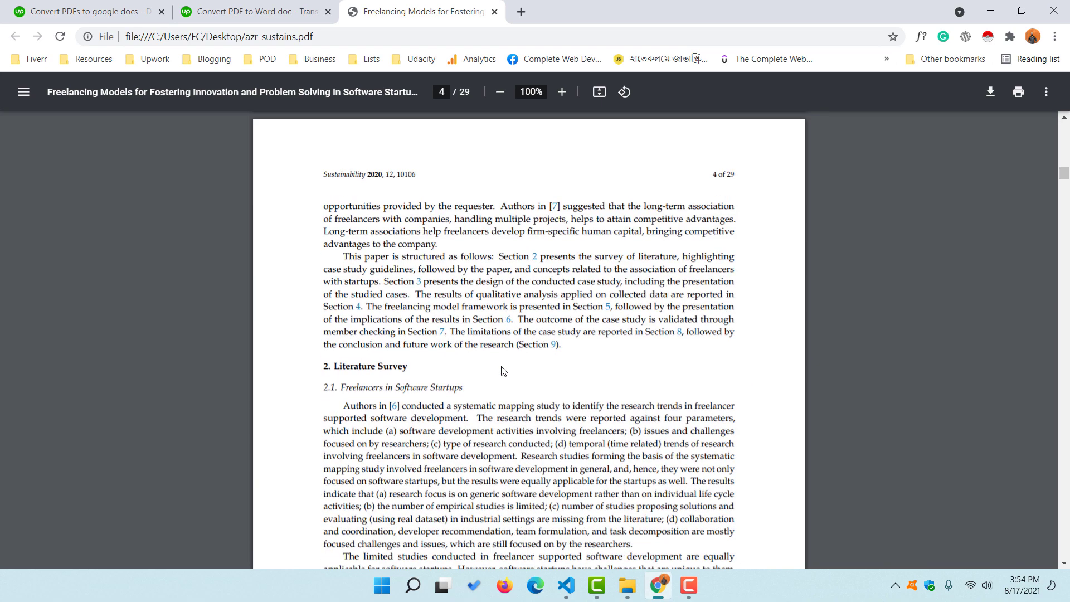
pyautogui.scroll(-3, 468, 358)
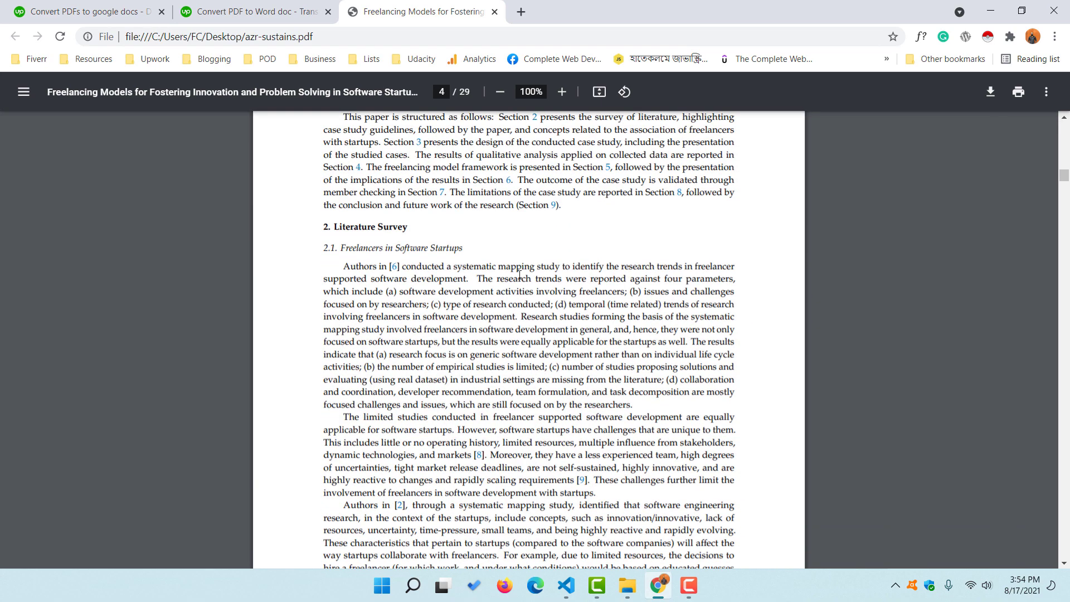
# In a new tab, go to google.com/drive to show My Drive.
pyautogui.click(522, 12)
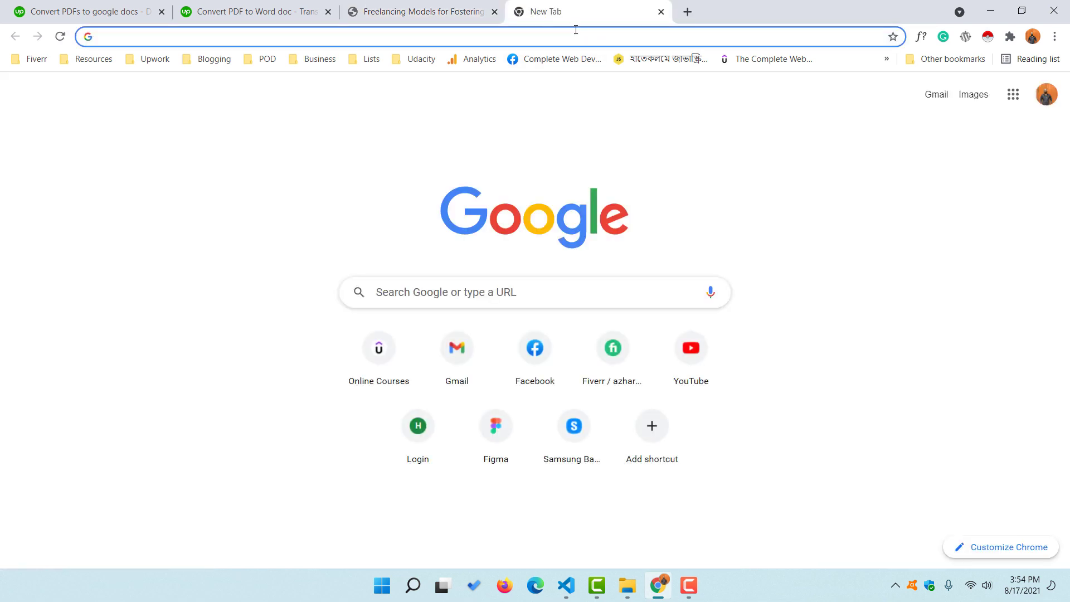
pyautogui.click(576, 31)
pyautogui.write('google.com/drive')
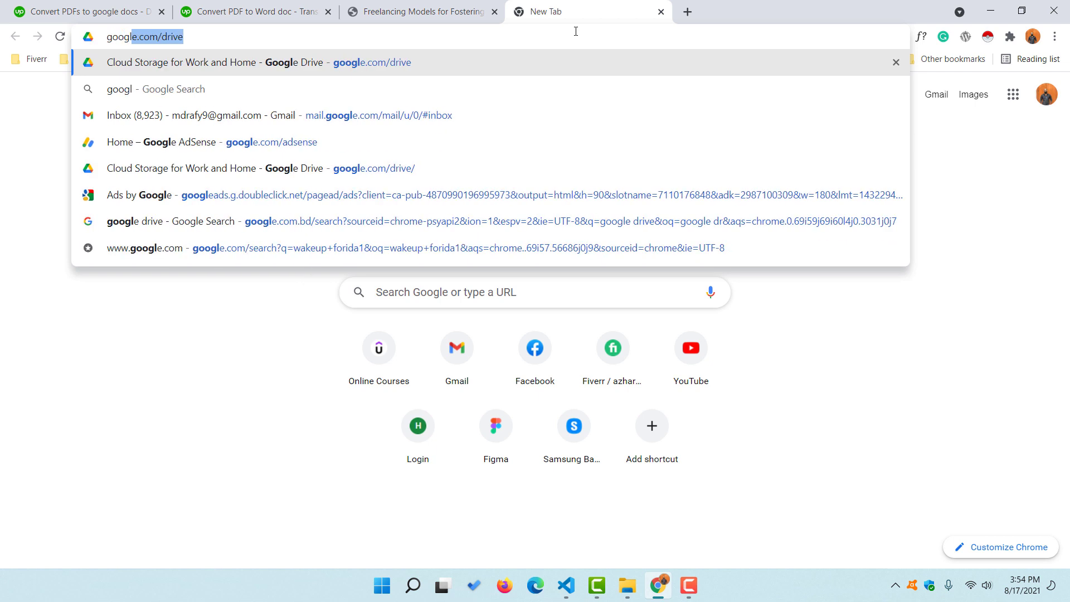
pyautogui.press('Return')
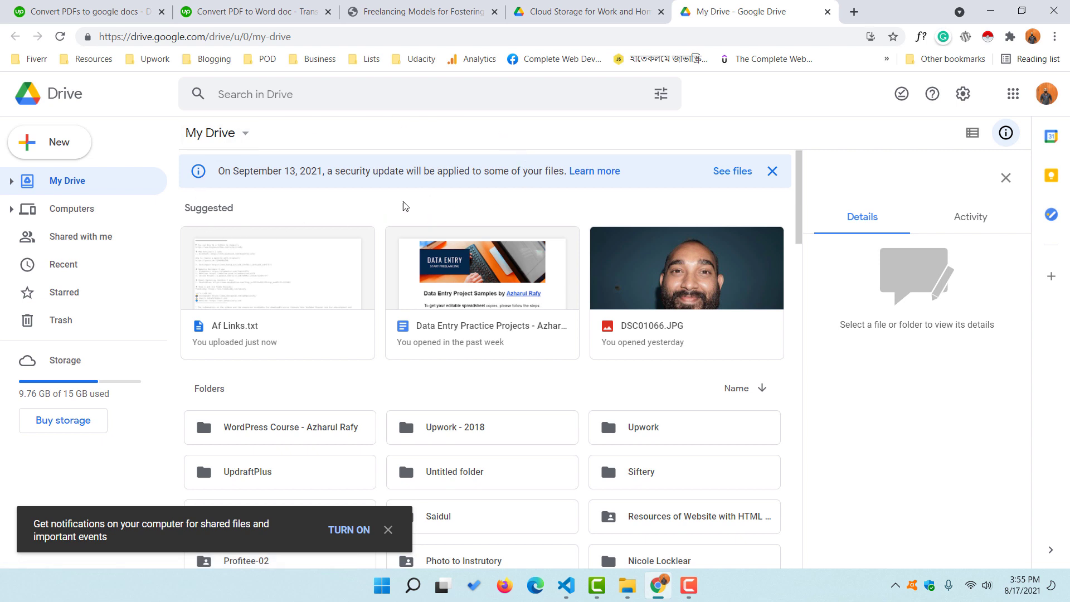
# Upload azr-sustains.pdf from the Desktop to My Drive via New > File upload.
pyautogui.click(76, 153)
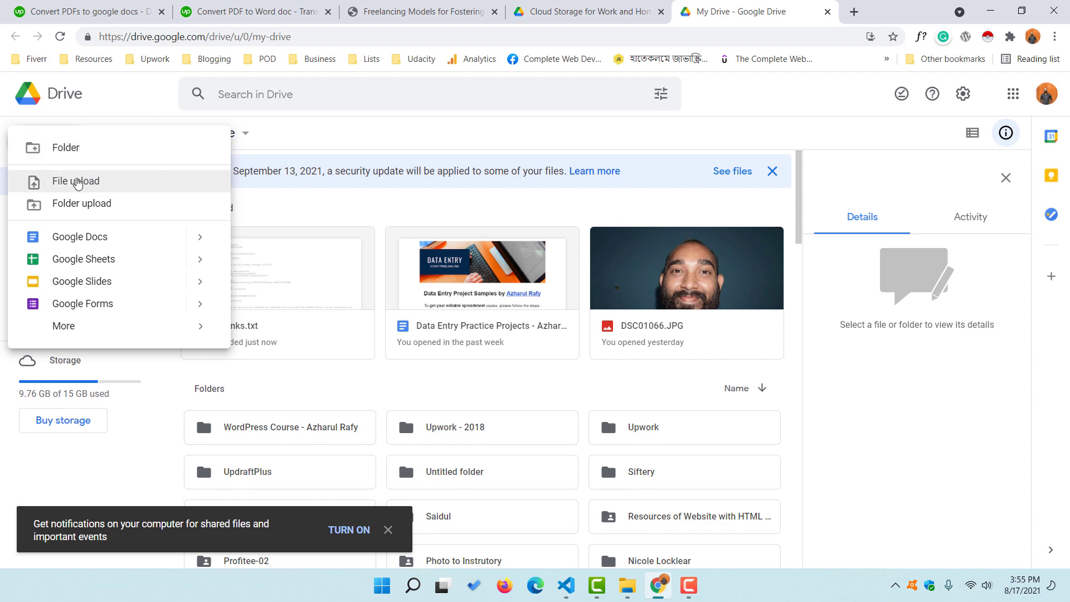
pyautogui.click(109, 188)
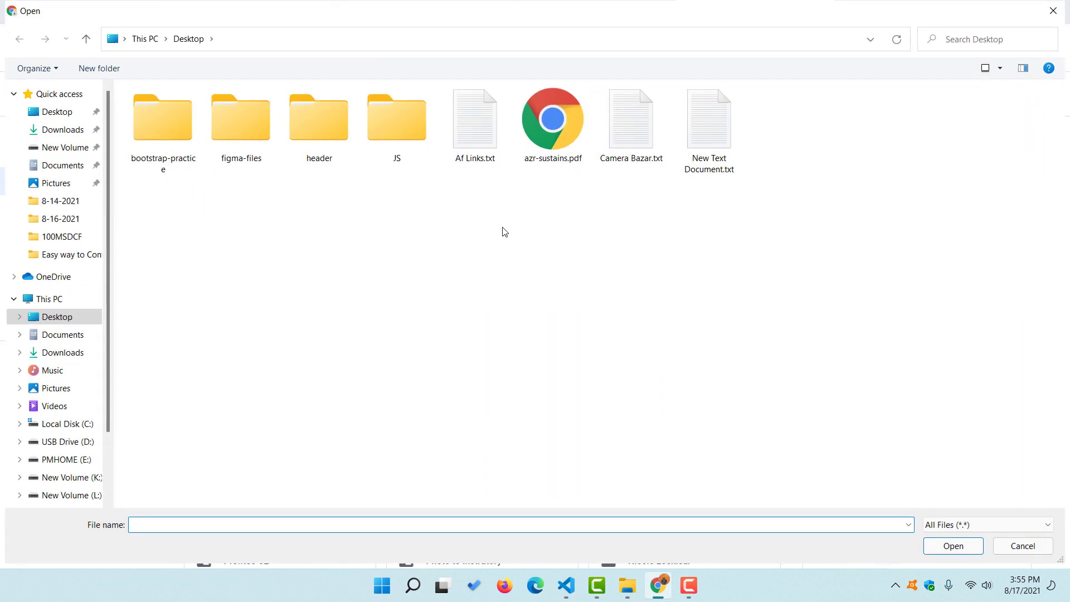
pyautogui.click(544, 136)
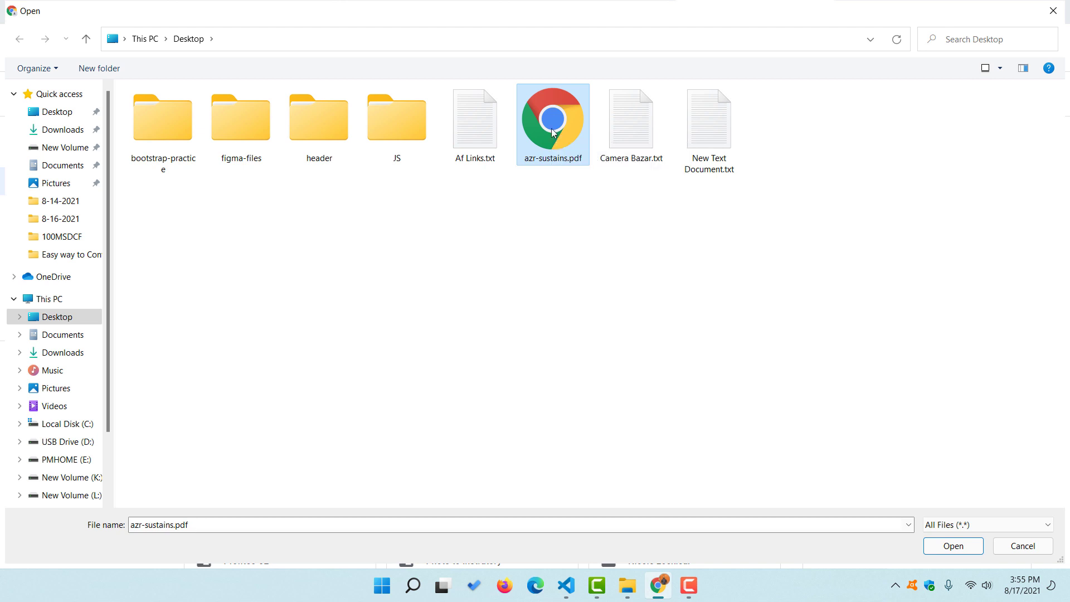
pyautogui.click(951, 546)
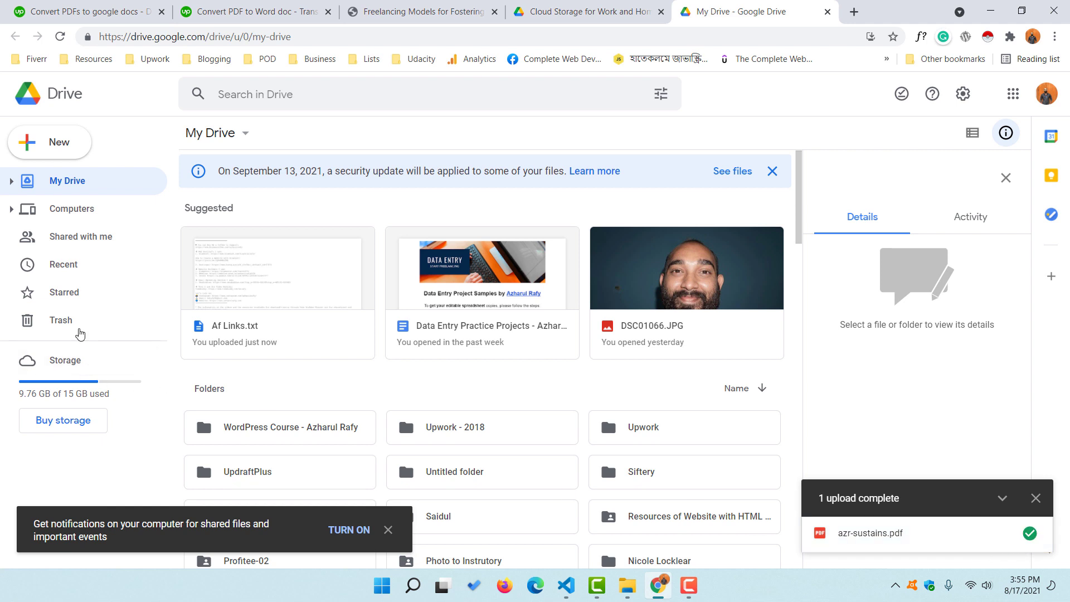
# From Recent, open azr-sustains.pdf with Google Docs to convert it to an editable document.
pyautogui.click(67, 272)
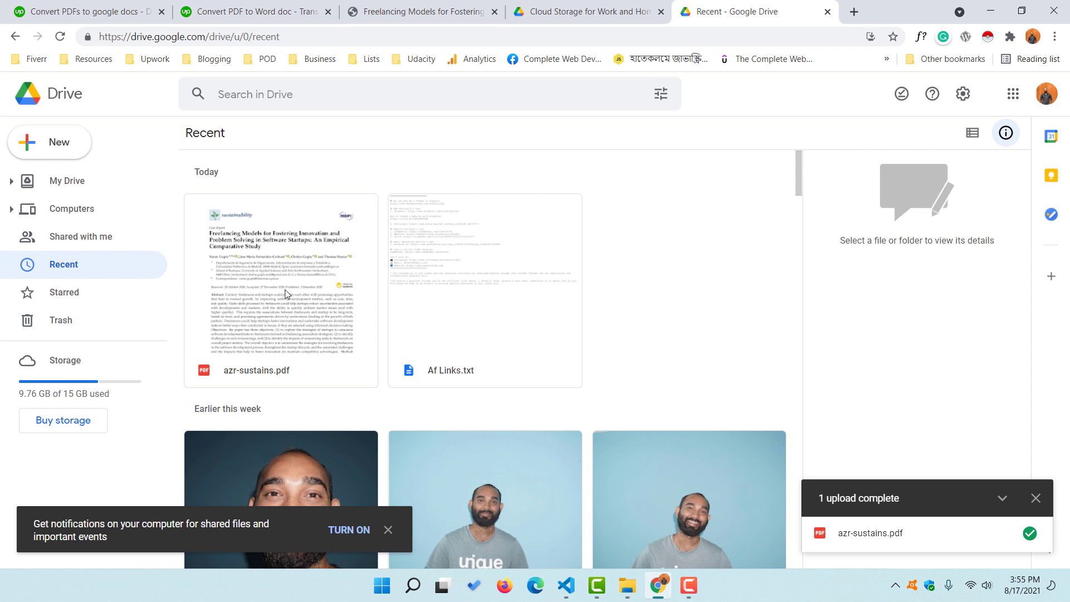
pyautogui.click(253, 270)
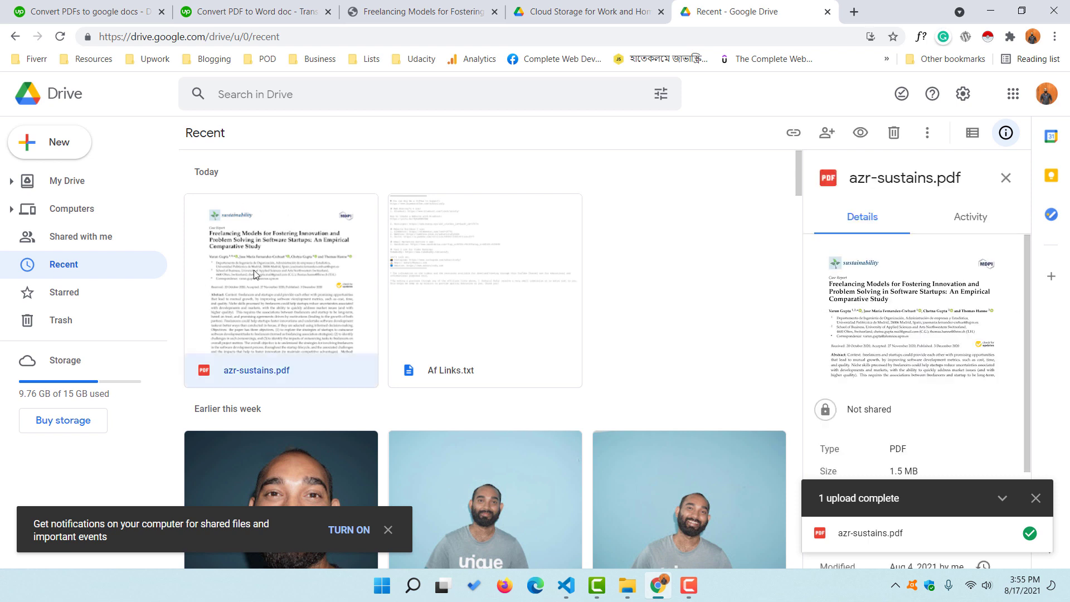
pyautogui.rightClick(253, 270)
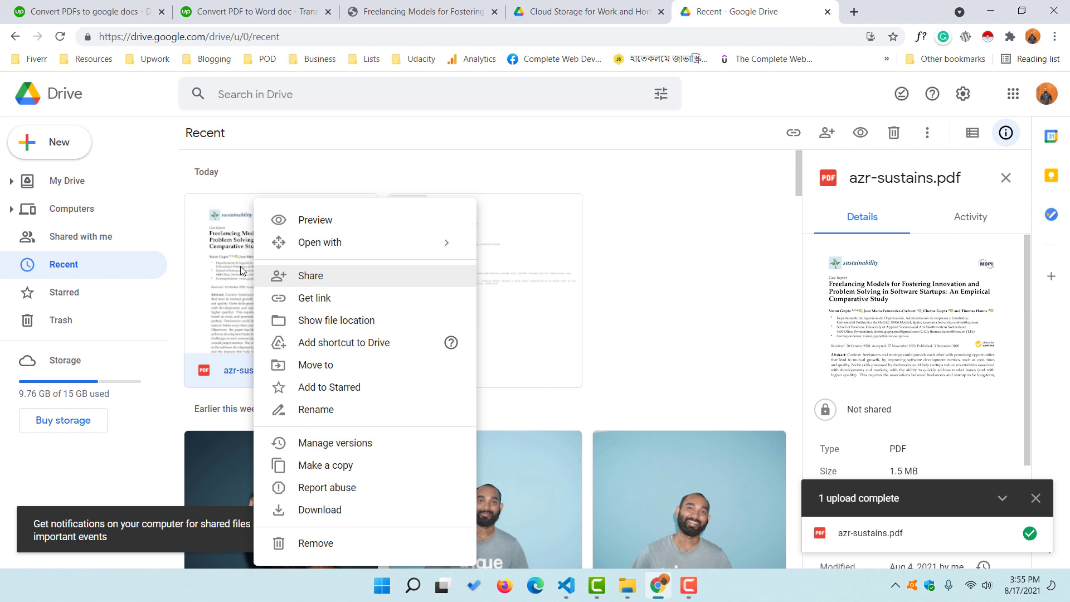
pyautogui.moveTo(284, 246)
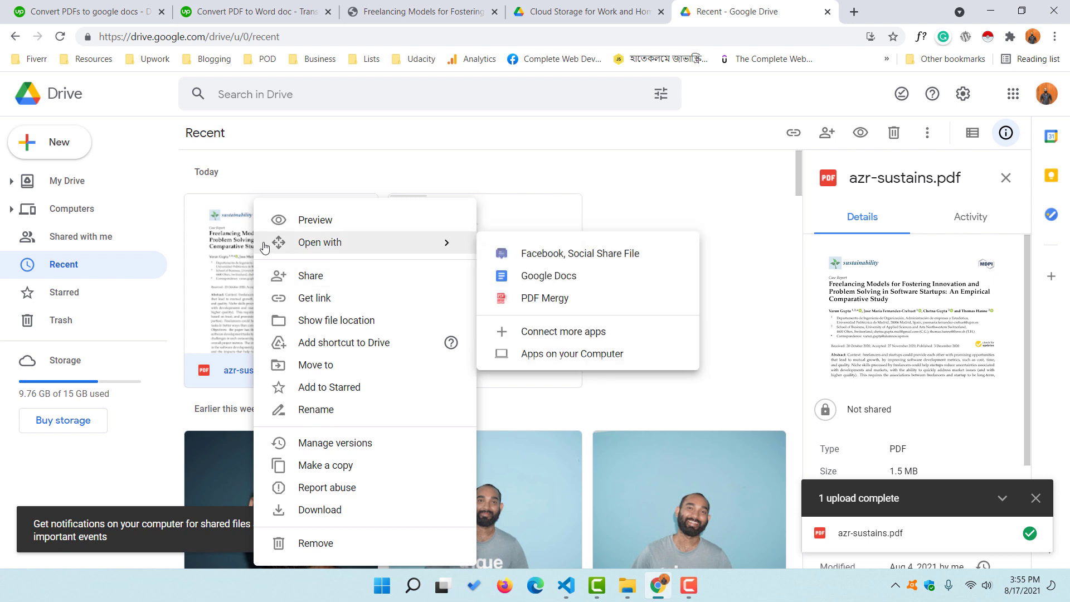
pyautogui.click(583, 278)
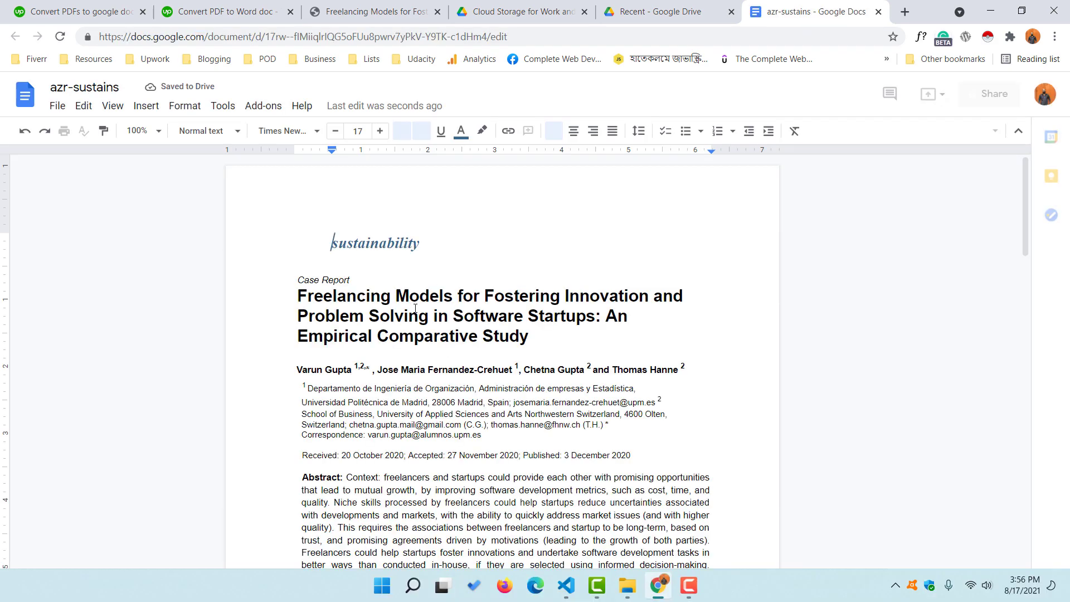
# Skim the converted document, then highlight 'doc' on the Convert PDF to Word doc job page.
pyautogui.scroll(-1, 535, 261)
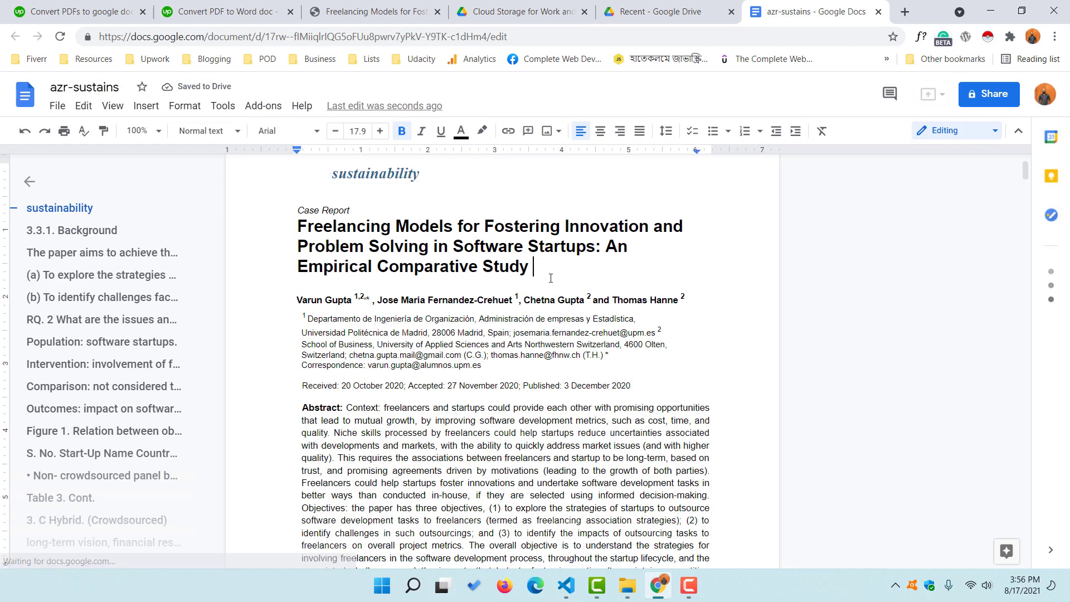
pyautogui.scroll(-15, 535, 261)
pyautogui.scroll(-20, 442, 390)
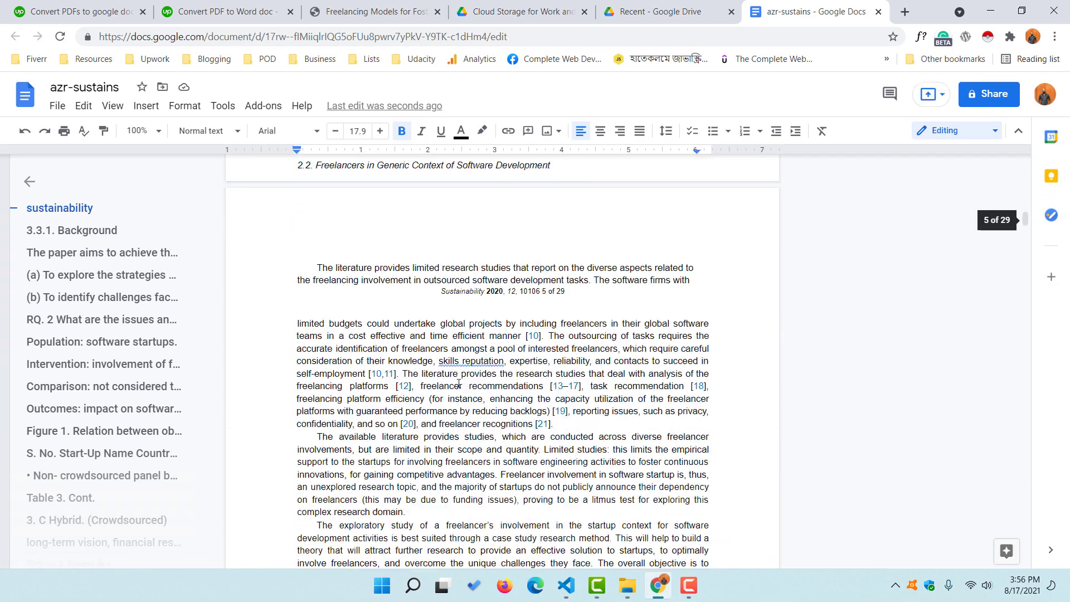
pyautogui.scroll(18, 455, 375)
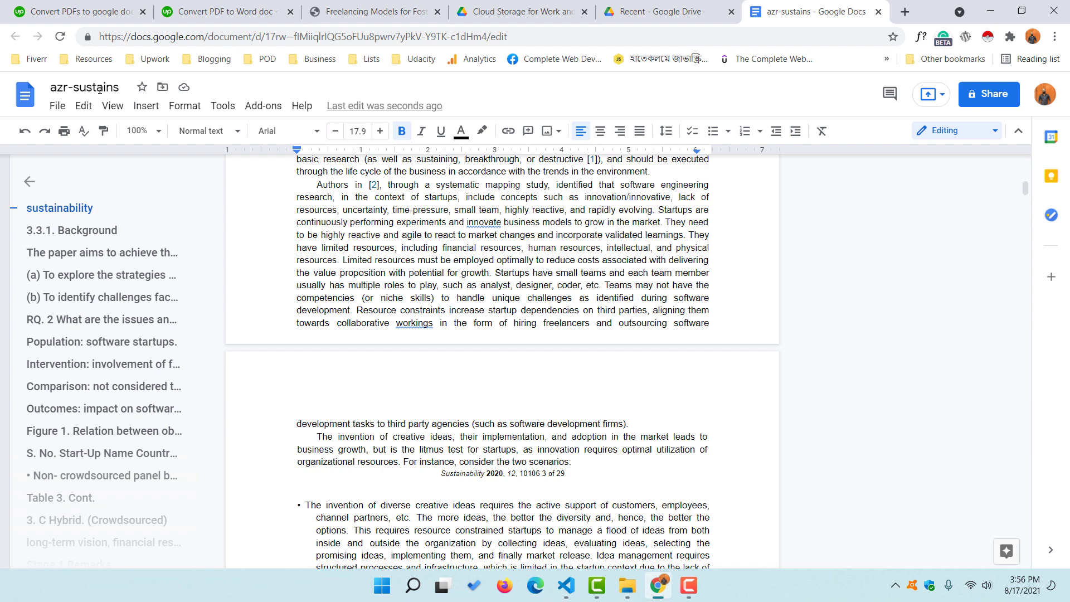
pyautogui.scroll(20, 517, 309)
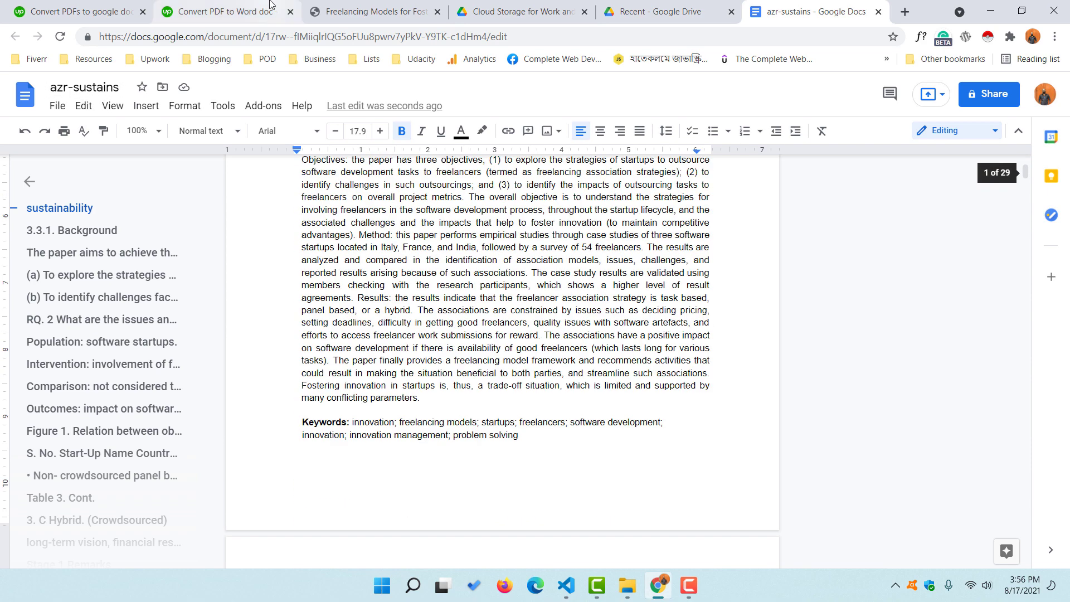
pyautogui.click(238, 12)
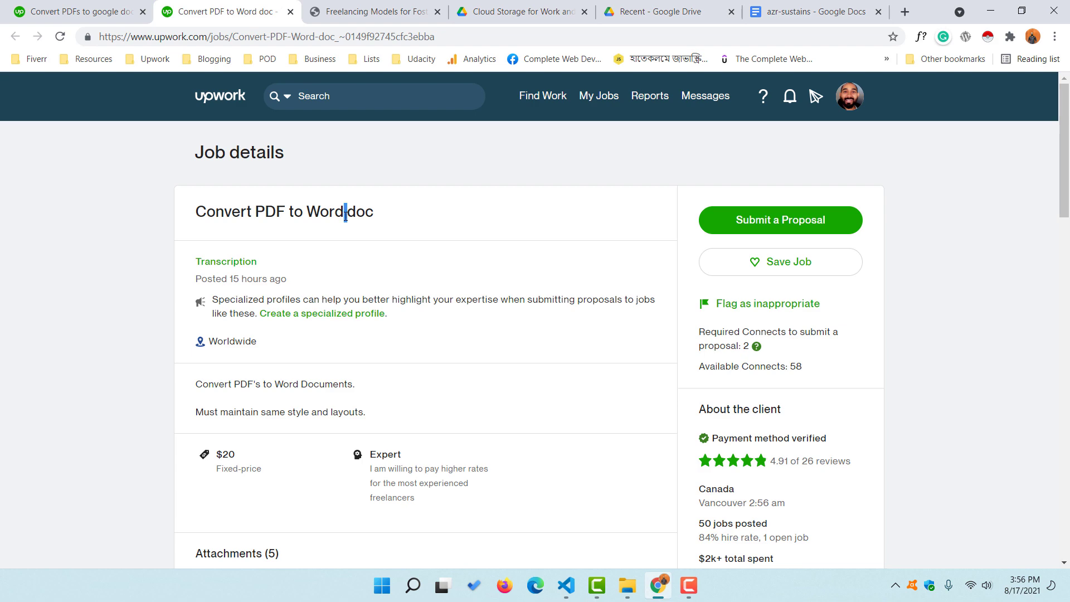
pyautogui.moveTo(345, 215); pyautogui.dragTo(374, 214)
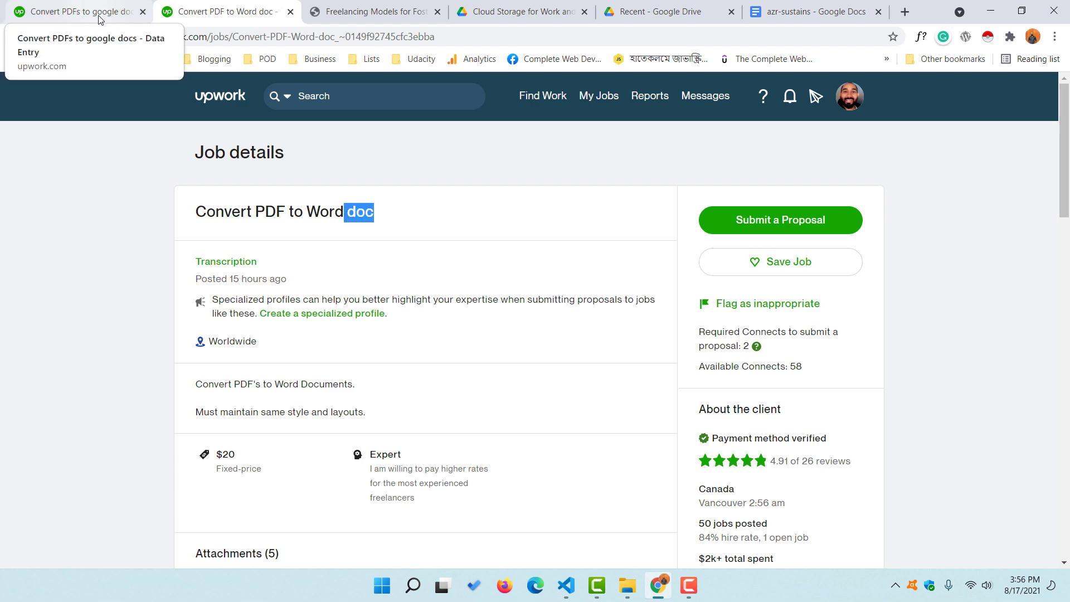
# Return to the azr-sustains document and bring its title page into view.
pyautogui.click(781, 11)
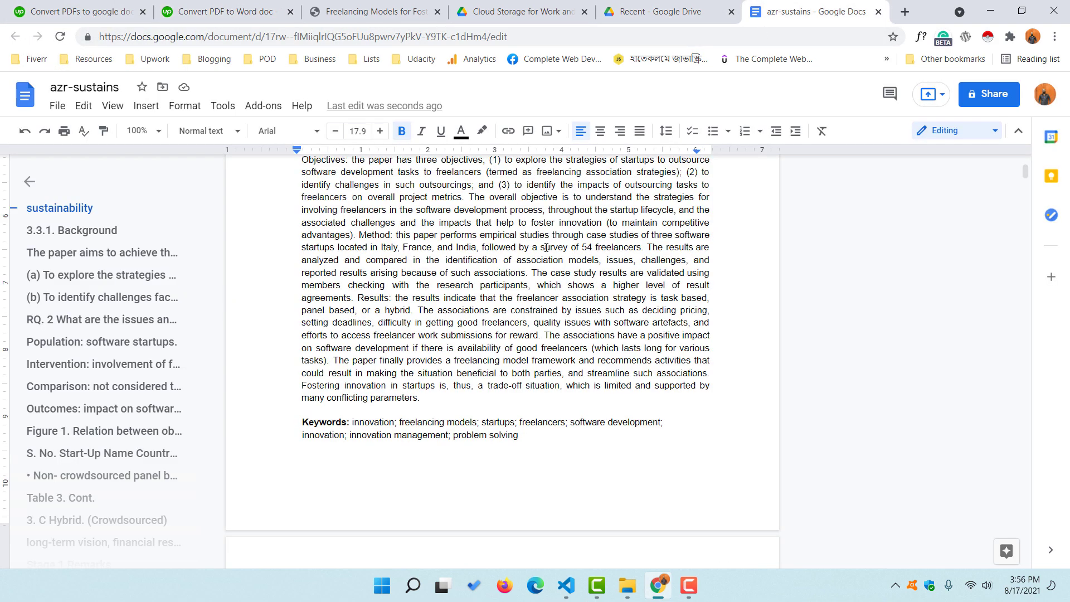
pyautogui.scroll(1, 509, 292)
pyautogui.scroll(6, 509, 293)
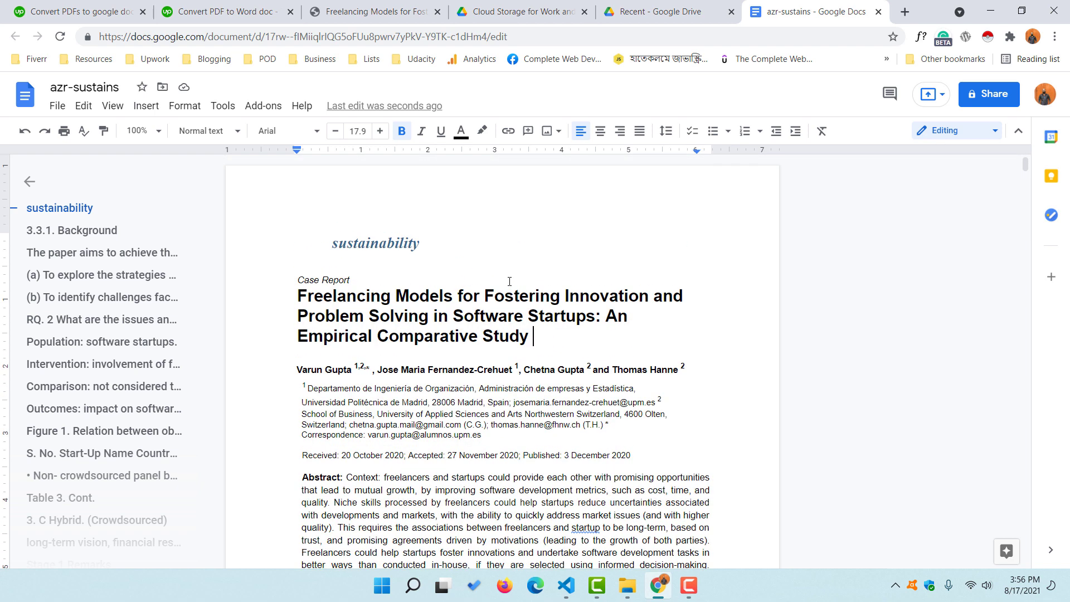
pyautogui.scroll(-1, 552, 281)
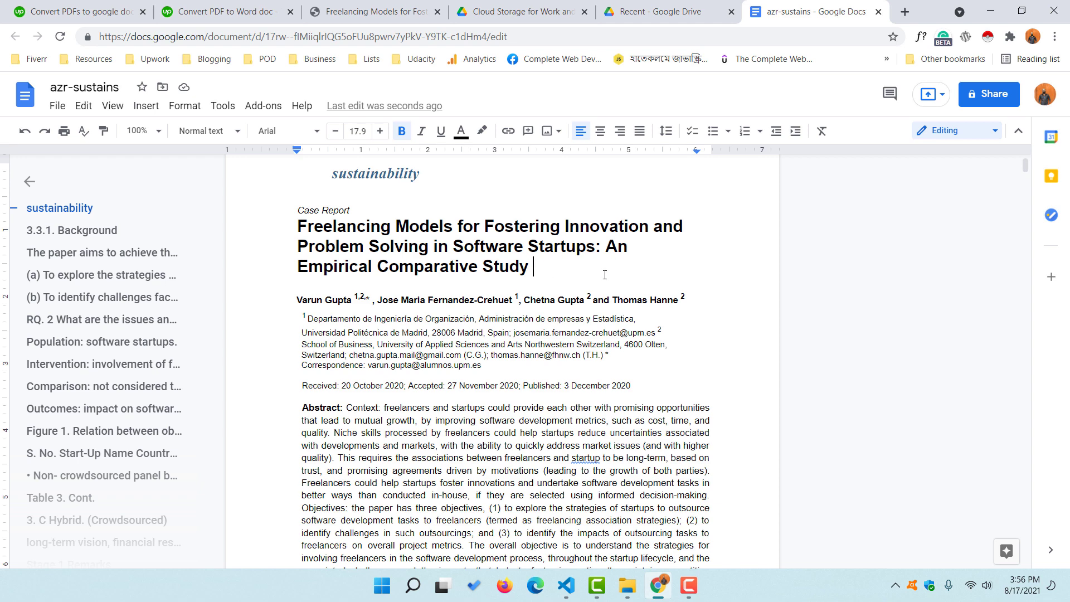
# Type test letters 'Haiashlasdhas' after the title and erase them again.
pyautogui.write('Haiashlasdhas')
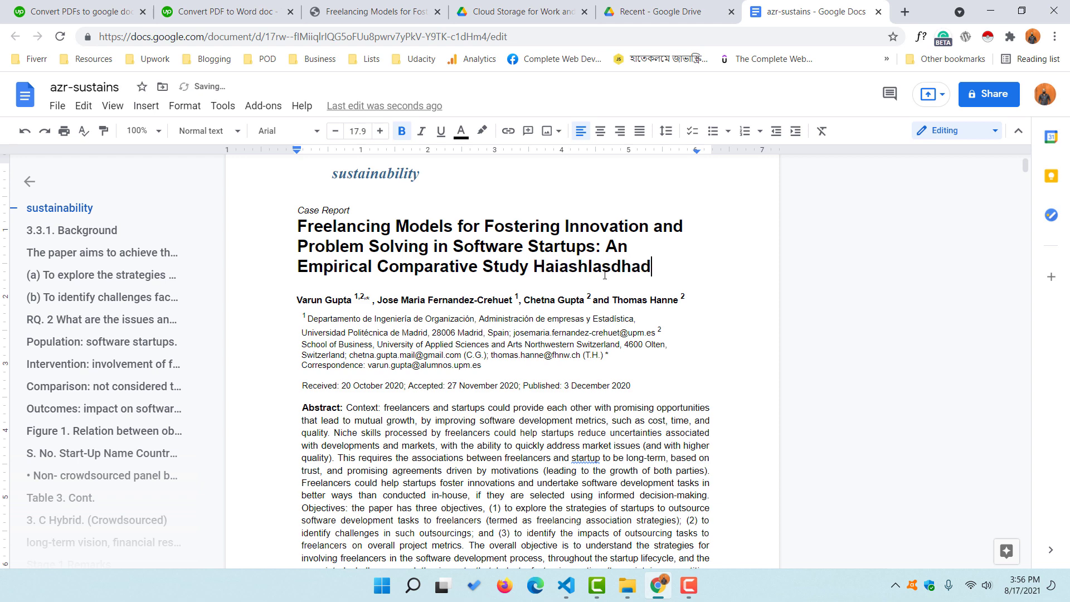
pyautogui.press('BackSpace')
pyautogui.press('BackSpace')
pyautogui.press('BackSpace')
pyautogui.press('BackSpace')
pyautogui.press('BackSpace')
pyautogui.press('BackSpace')
pyautogui.press('BackSpace')
pyautogui.press('BackSpace')
pyautogui.press('BackSpace')
pyautogui.press('BackSpace')
pyautogui.press('BackSpace')
pyautogui.press('BackSpace')
pyautogui.press('BackSpace')
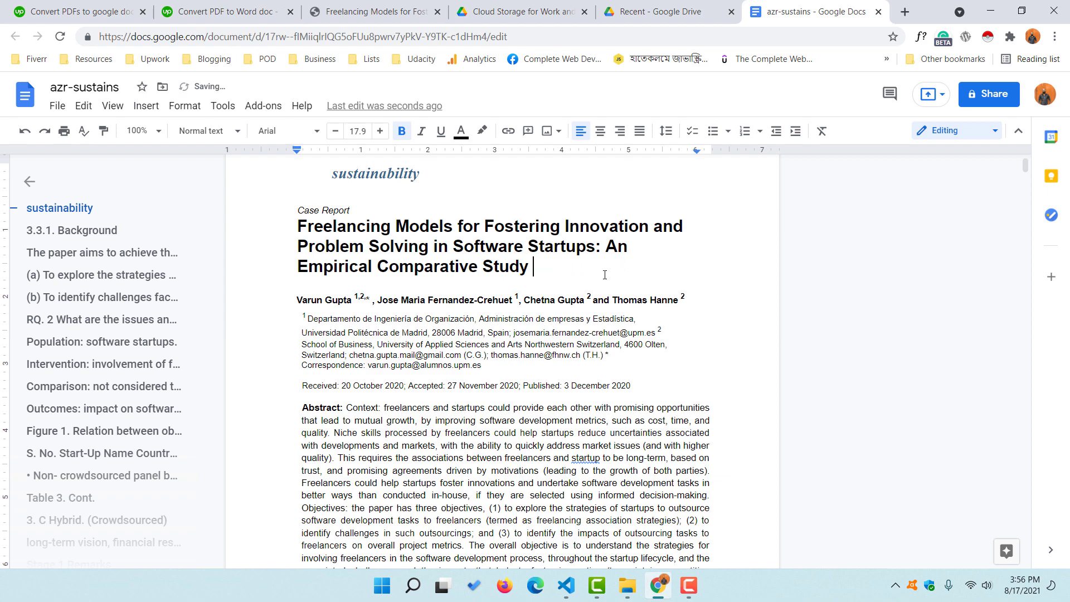
pyautogui.scroll(-15, 598, 277)
pyautogui.scroll(9, 583, 375)
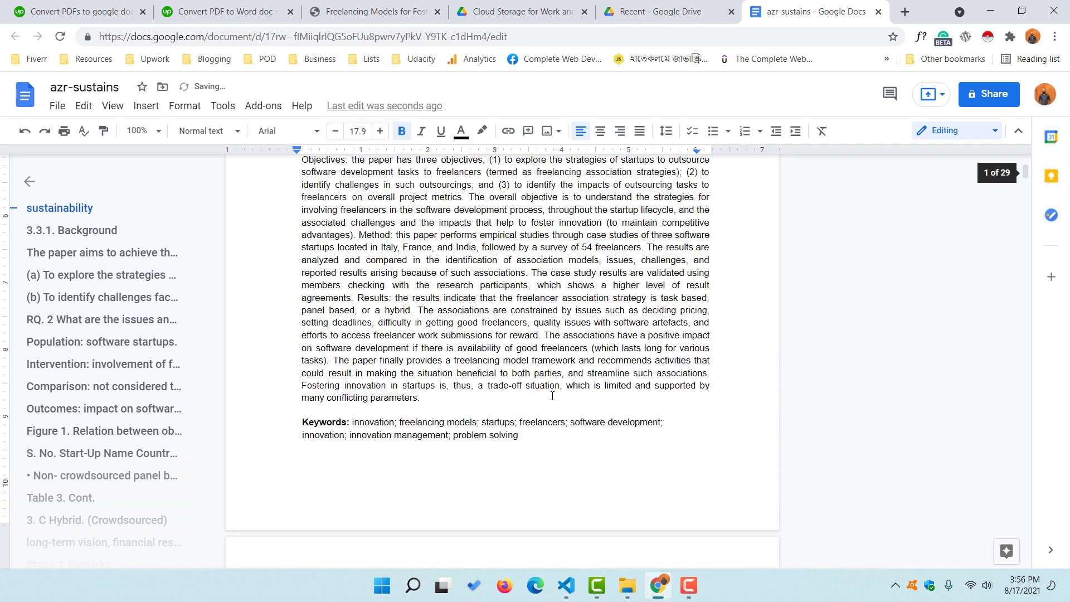
# Delete the Keywords paragraph below the abstract, undoing once and deleting it again.
pyautogui.tripleClick(437, 428)
pyautogui.press('BackSpace')
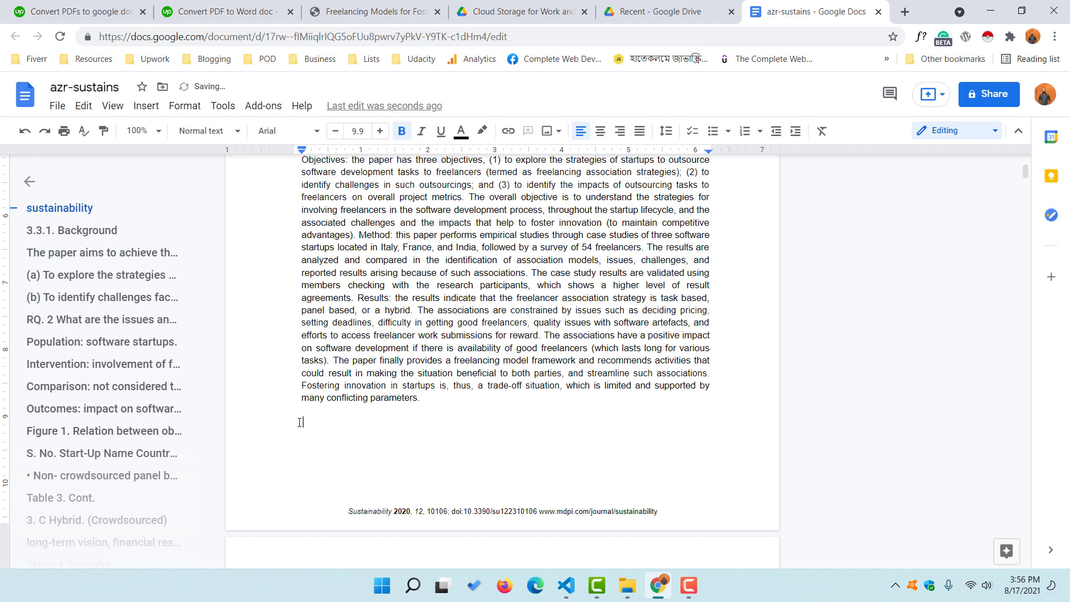
pyautogui.hotkey('ctrl', 'z')
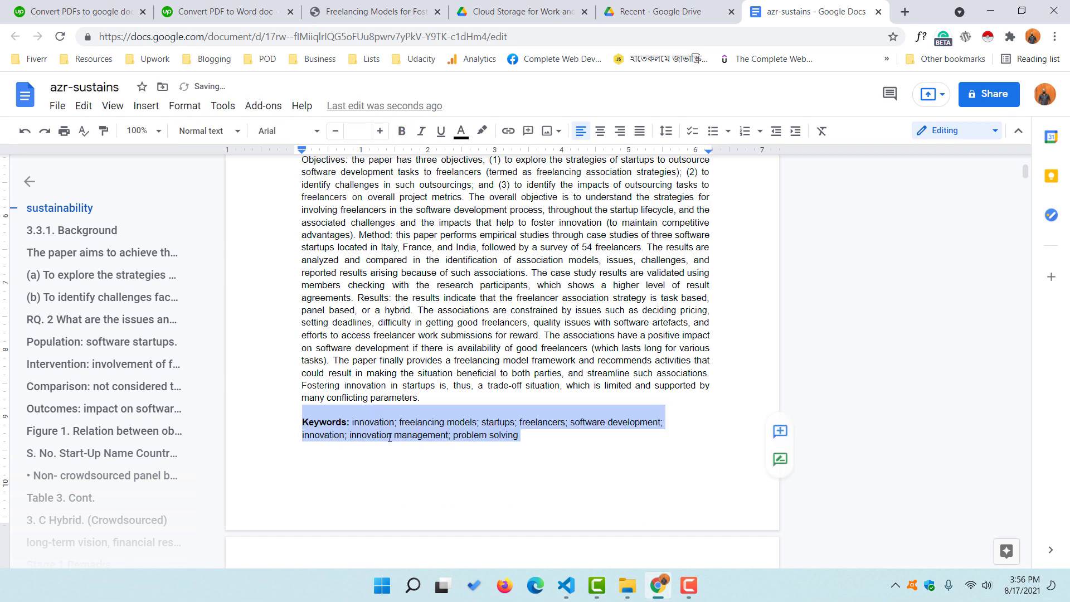
pyautogui.press('BackSpace')
pyautogui.scroll(-7, 440, 374)
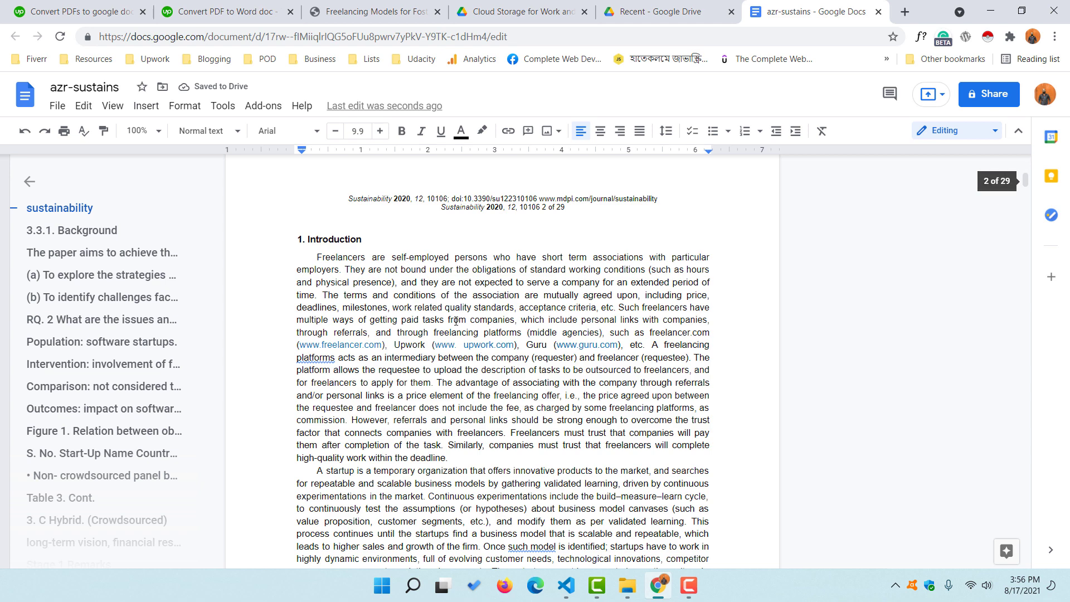
# Toggle bold on and off for 'quality standards' in the Introduction, leaving it unbolded.
pyautogui.moveTo(452, 307); pyautogui.dragTo(514, 307)
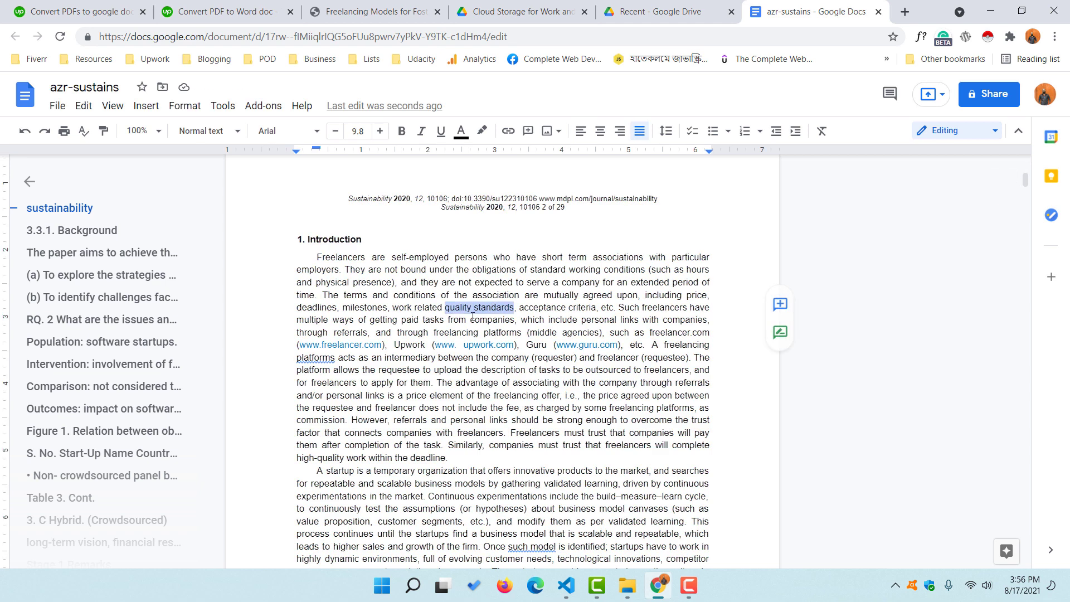
pyautogui.click(396, 137)
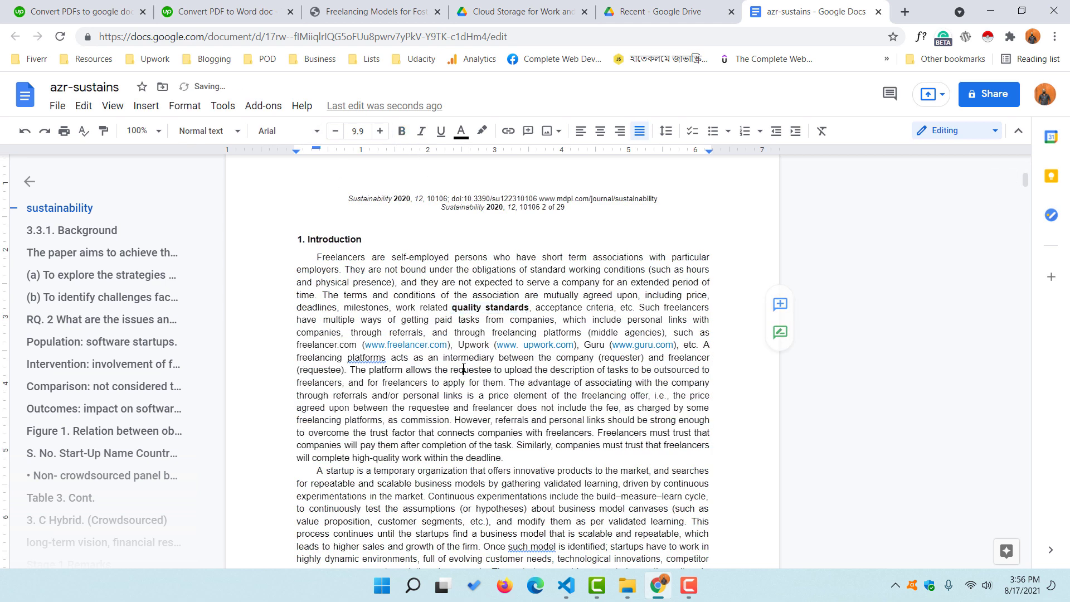
pyautogui.click(399, 139)
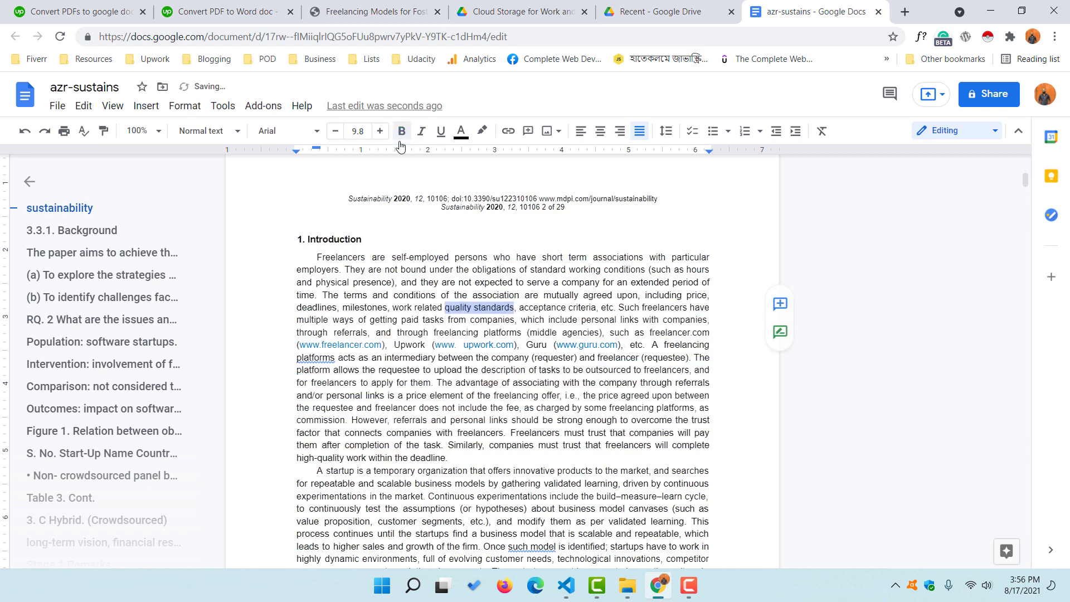
pyautogui.click(446, 282)
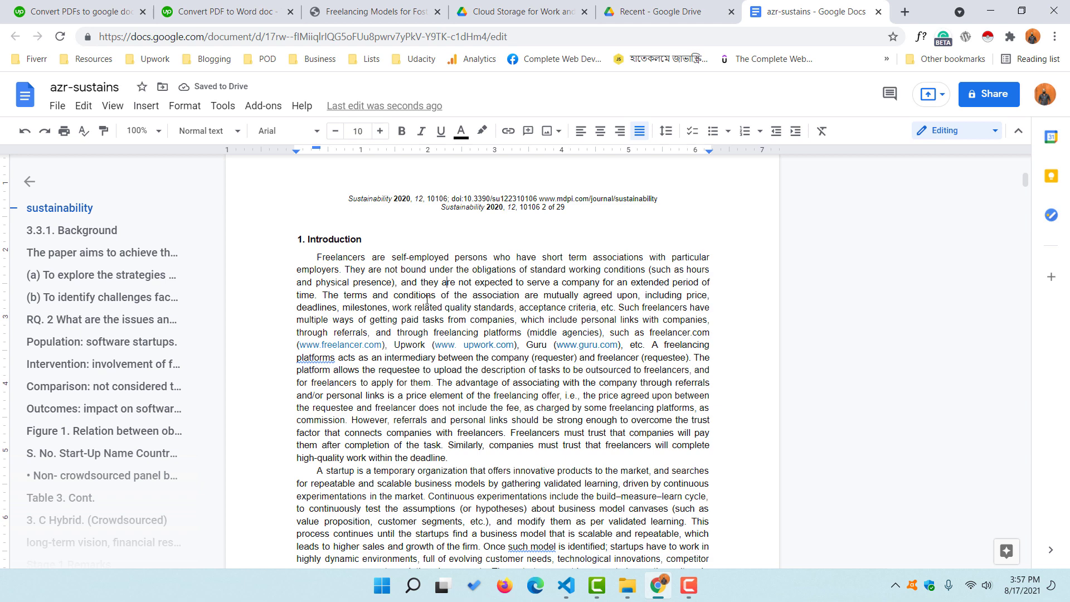
# Download the document as Microsoft Word (.docx), saving azr-sustains.docx into Downloads.
pyautogui.click(57, 107)
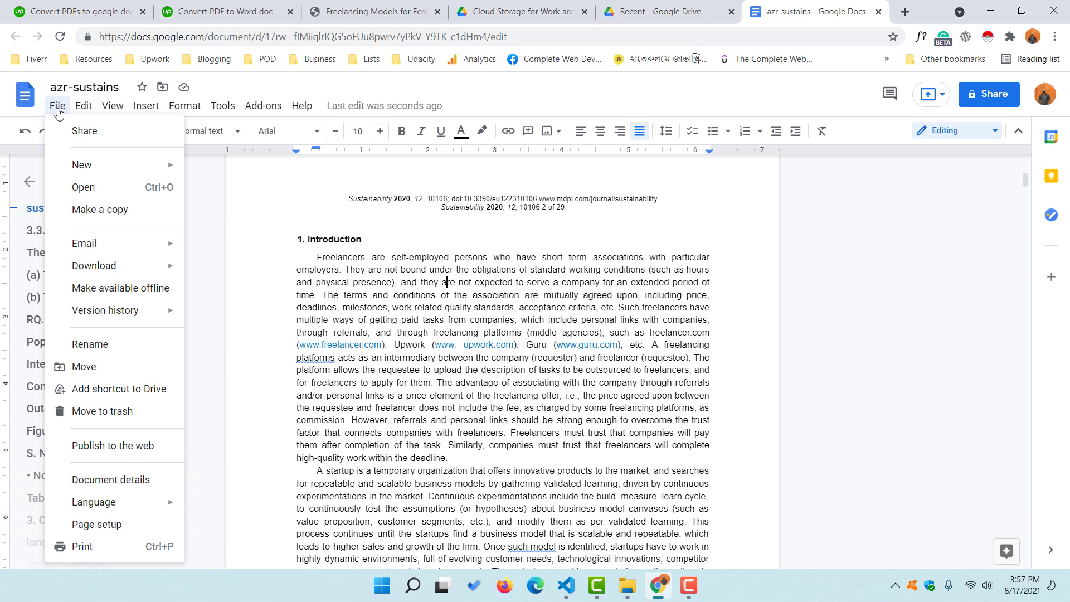
pyautogui.moveTo(83, 106)
pyautogui.moveTo(92, 273)
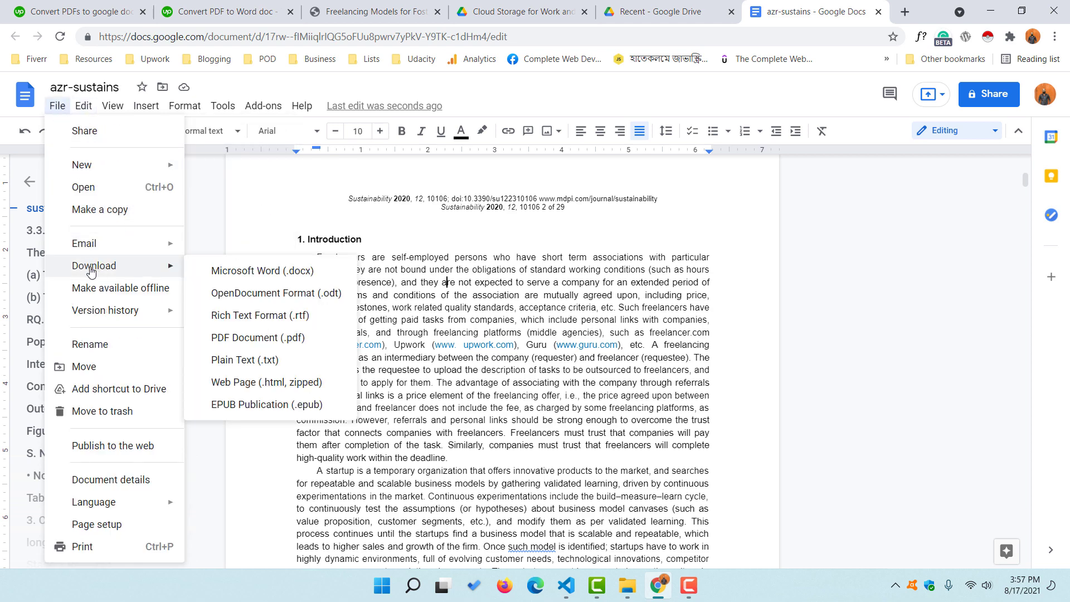
pyautogui.click(271, 273)
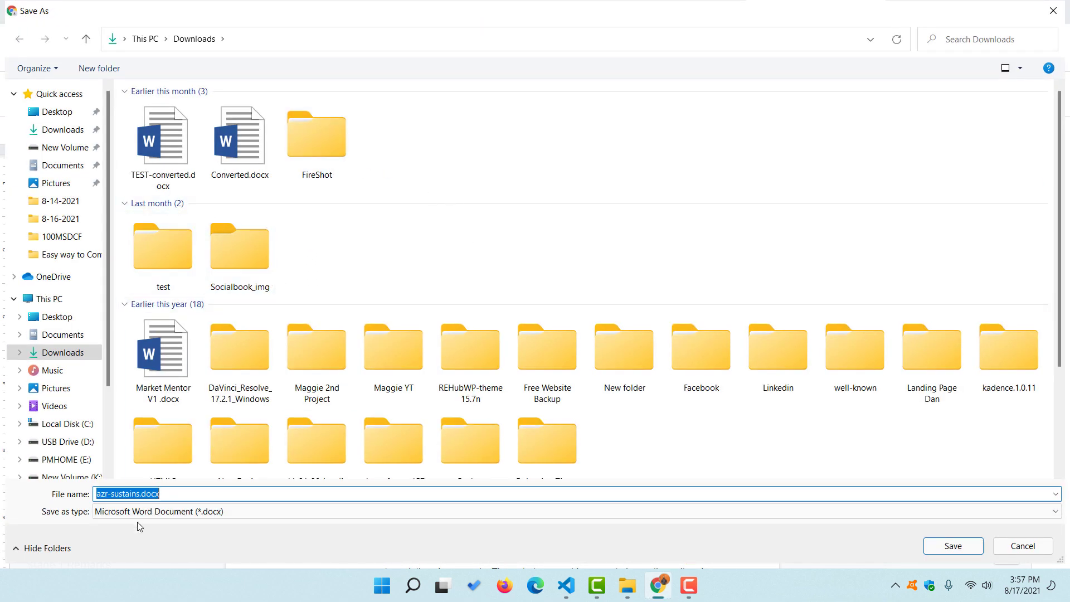
pyautogui.click(141, 494)
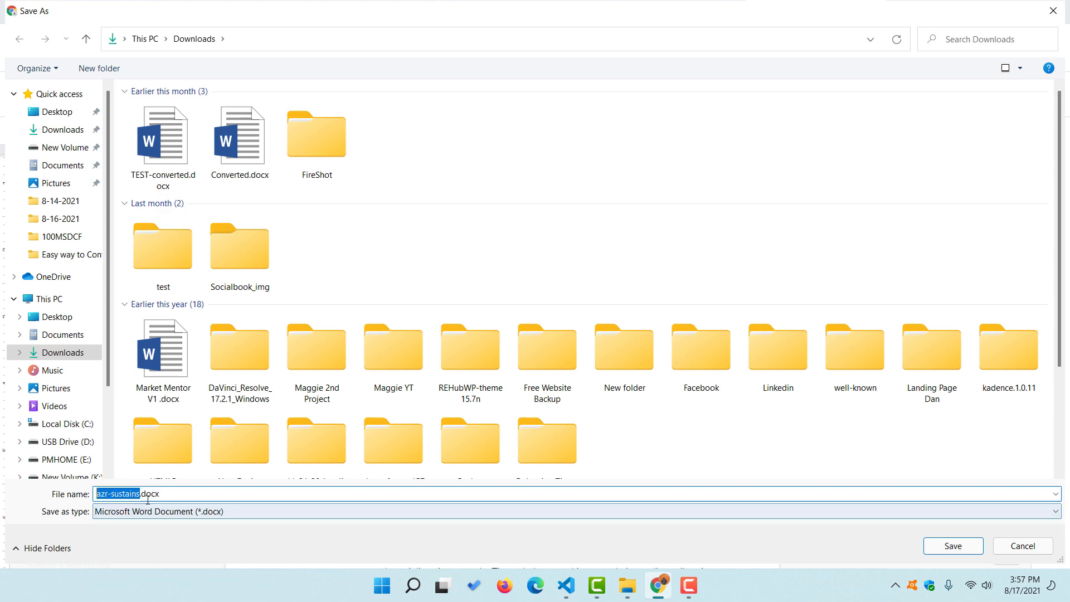
pyautogui.click(954, 547)
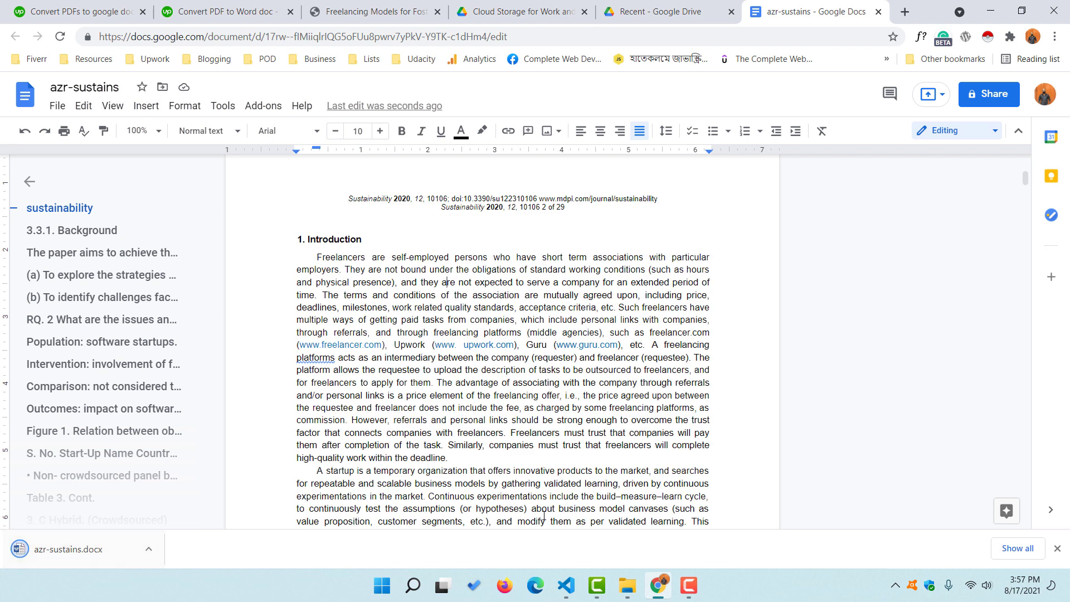
# Open azr-sustains.docx in Word, dismiss the activation notice, and enable editing.
pyautogui.click(73, 552)
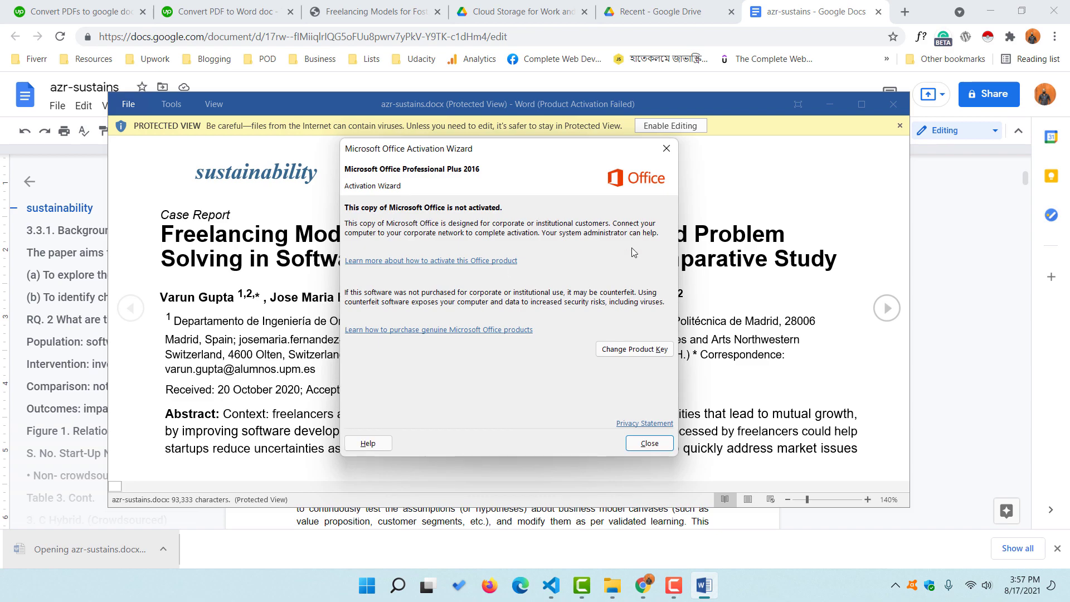
pyautogui.click(647, 443)
pyautogui.click(670, 125)
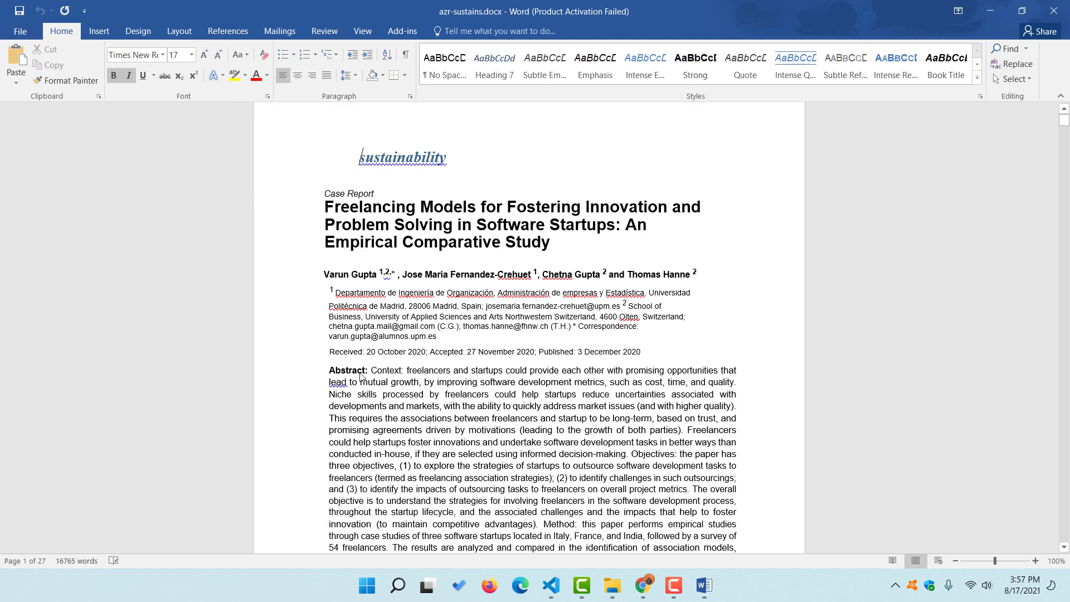
pyautogui.scroll(-4, 373, 362)
pyautogui.scroll(4, 532, 295)
# Add the test word 'sadadas' after the title, then delete it.
pyautogui.click(563, 274)
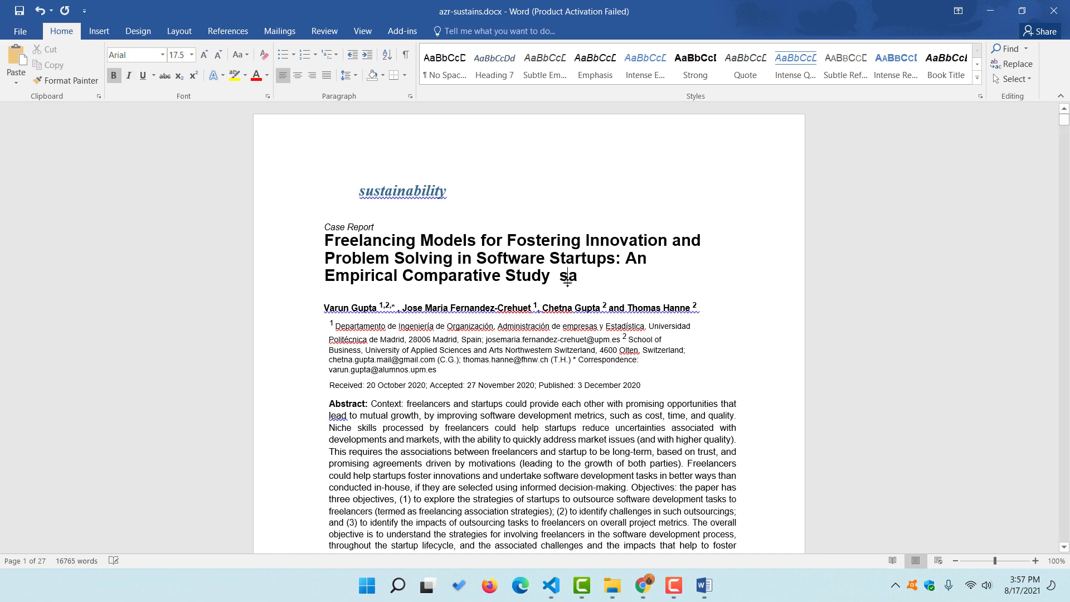
pyautogui.write('sadadasd')
pyautogui.doubleClick(600, 274)
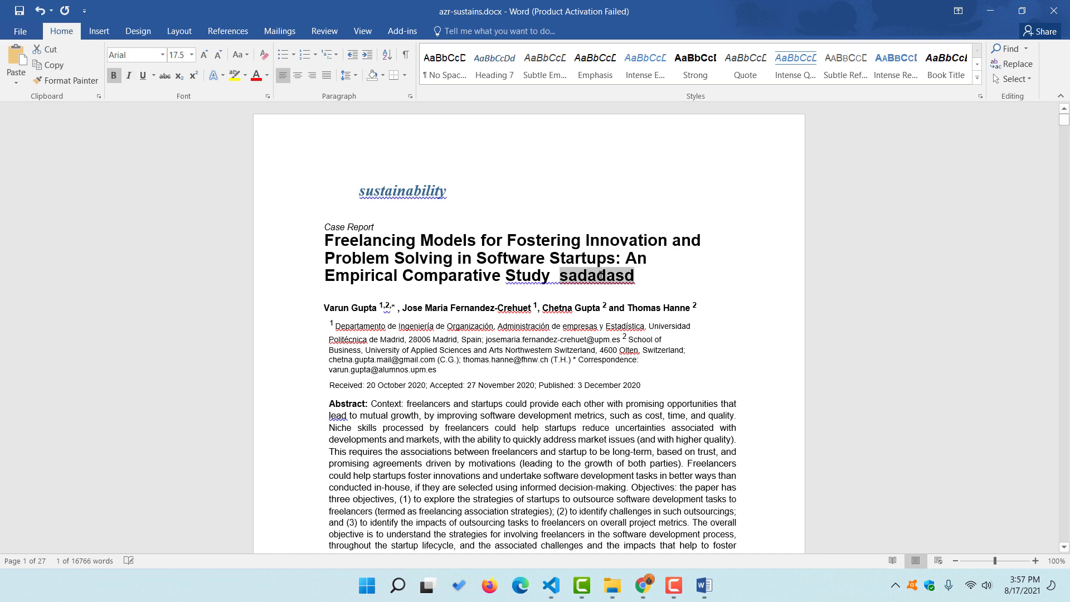
pyautogui.press('BackSpace')
pyautogui.scroll(-3, 601, 276)
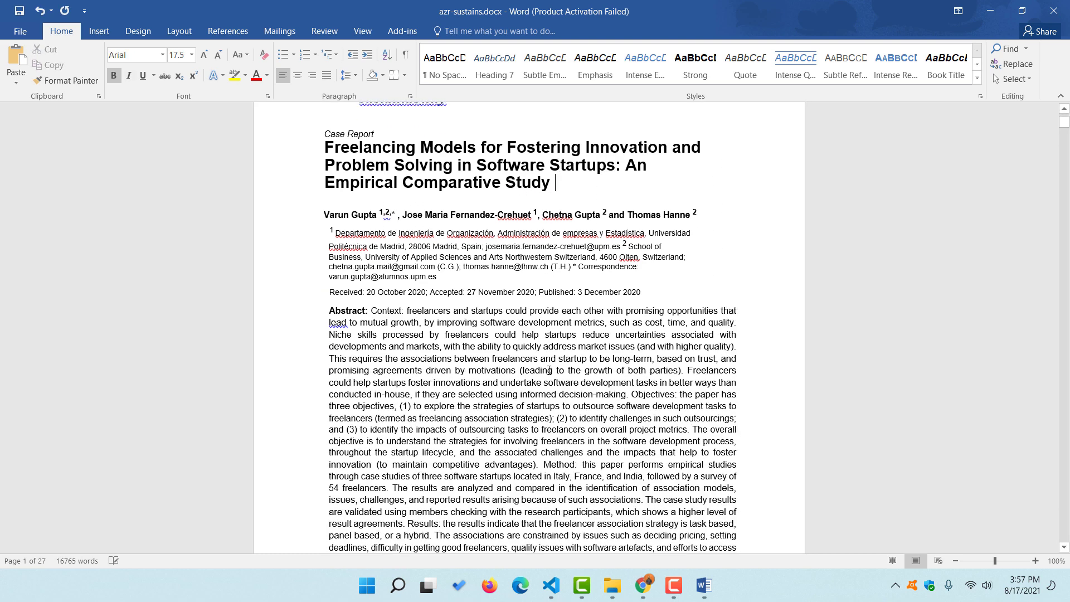